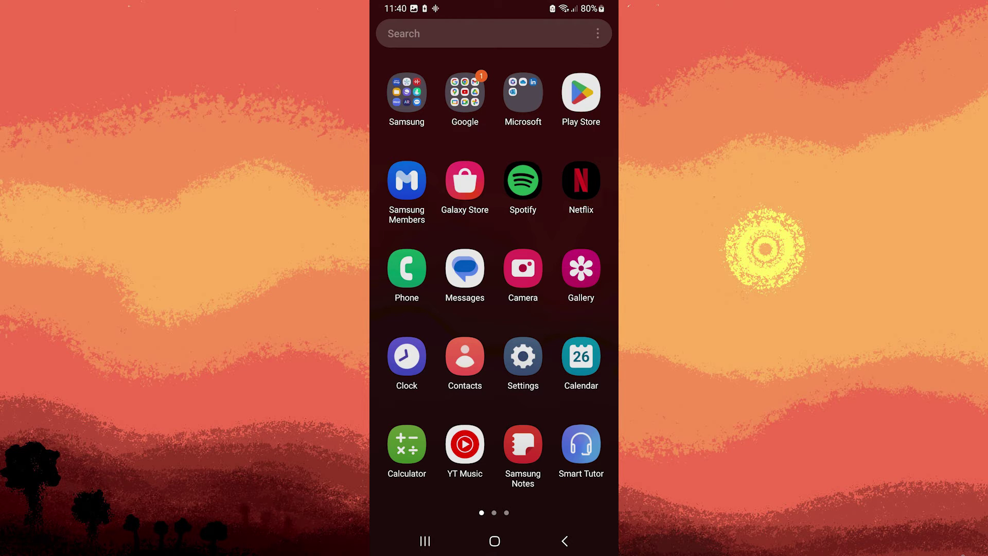
# - Review the Assistant app's info page under Settings > Apps
pyautogui.click(522, 356)
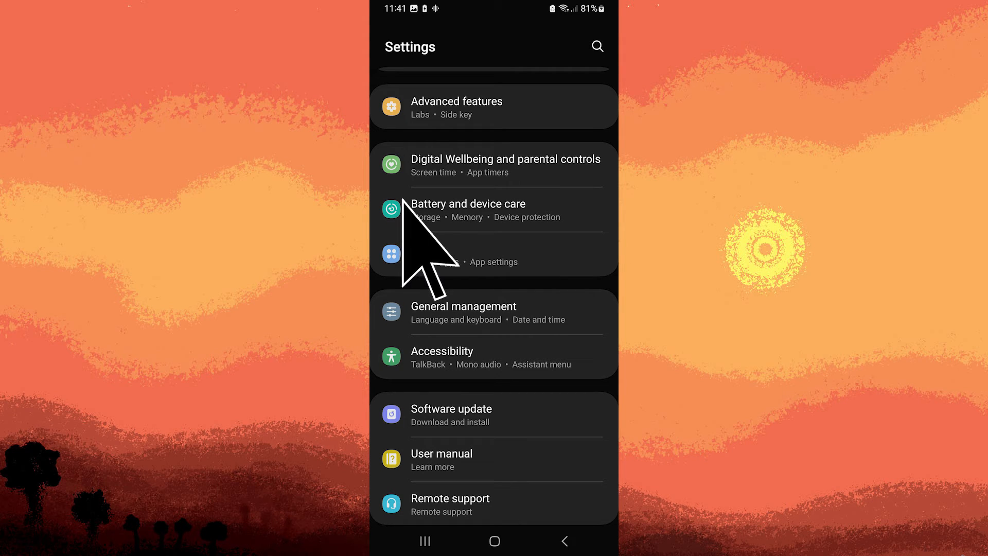
pyautogui.click(463, 254)
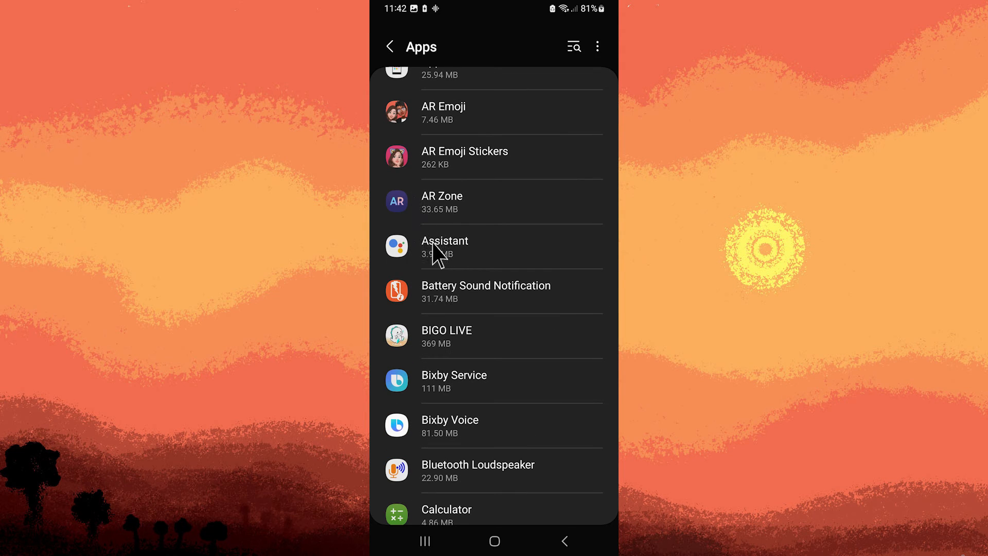
pyautogui.click(463, 246)
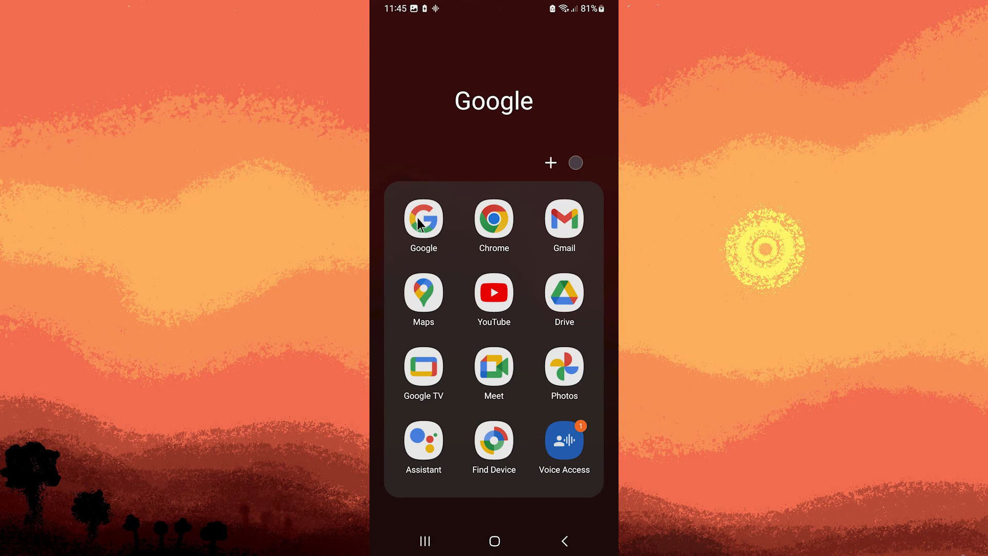
# - Reach the Google Assistant settings via the Google app's account menu and Settings
pyautogui.click(422, 219)
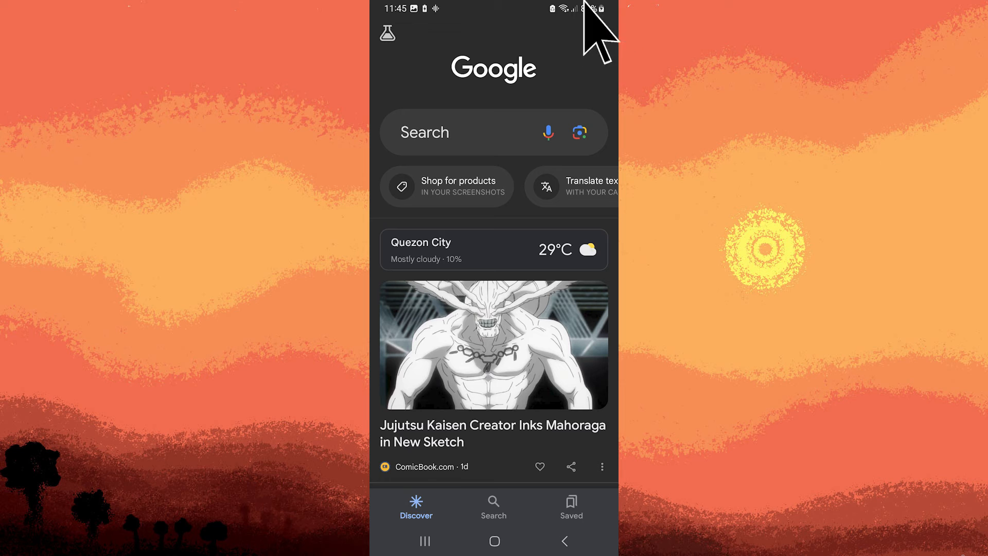
pyautogui.click(595, 33)
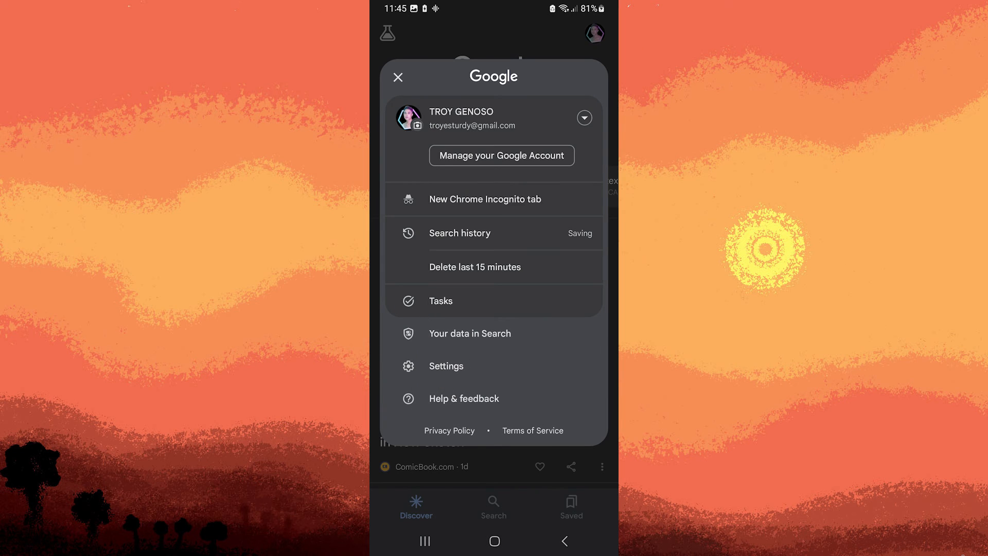
pyautogui.click(446, 367)
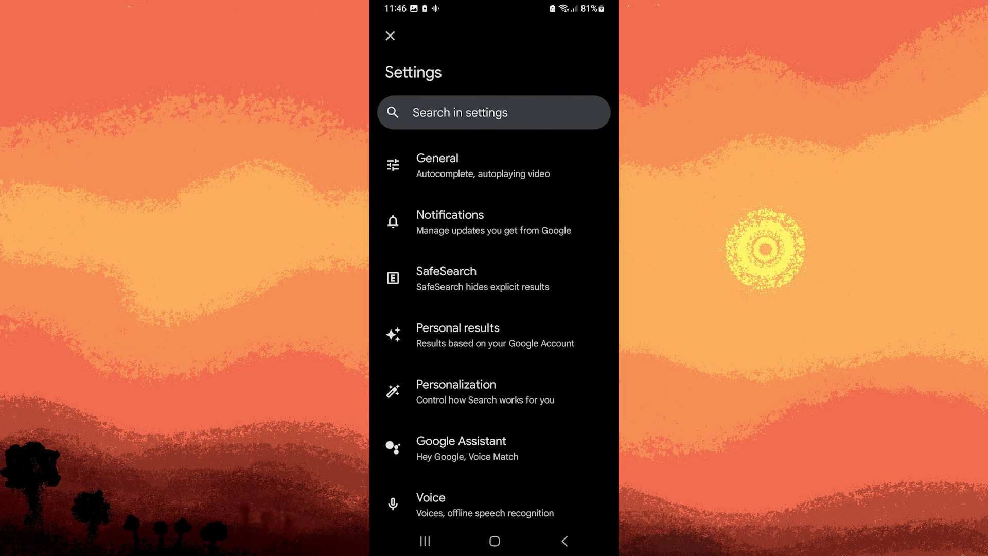
pyautogui.click(460, 449)
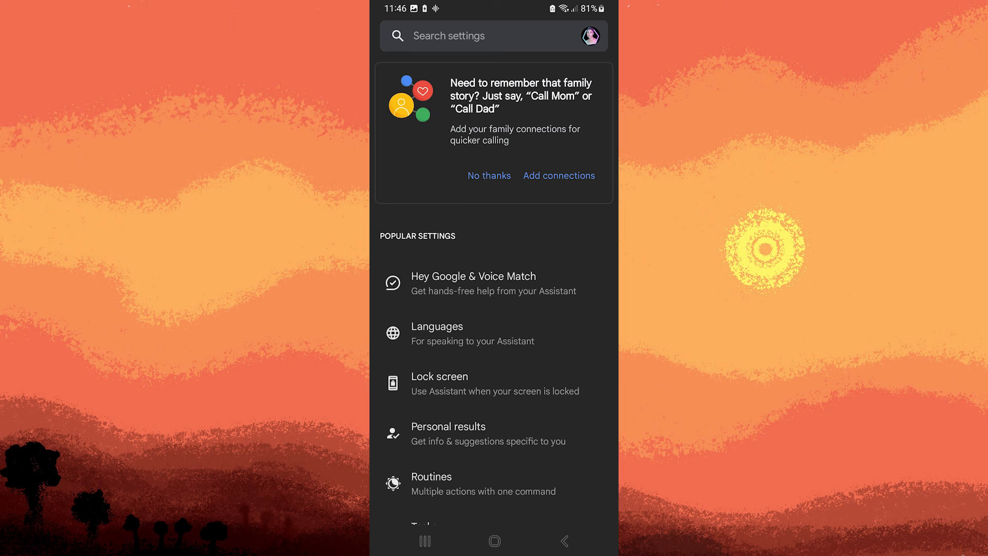
# - Switch on Hey Google in the Hey Google & Voice Match settings
pyautogui.click(474, 283)
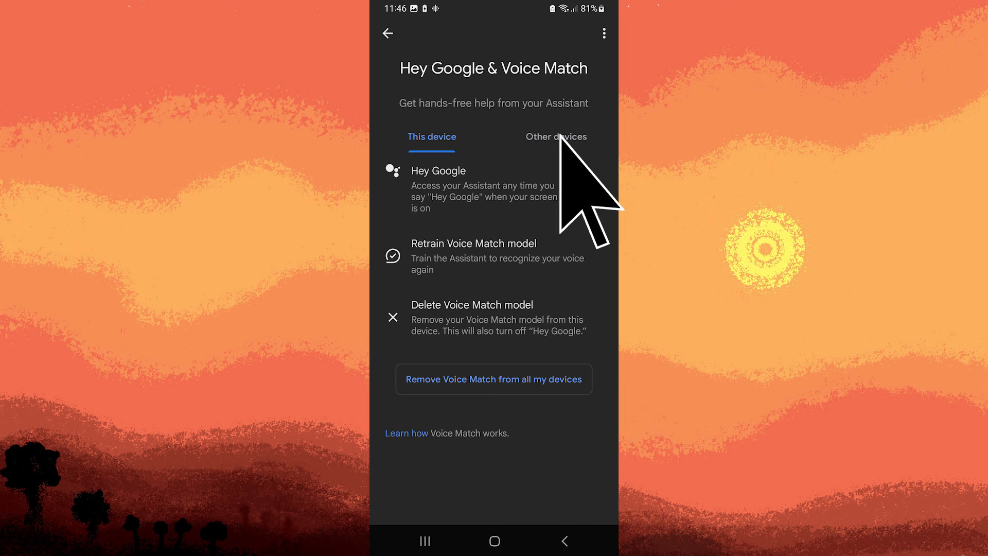
pyautogui.click(585, 189)
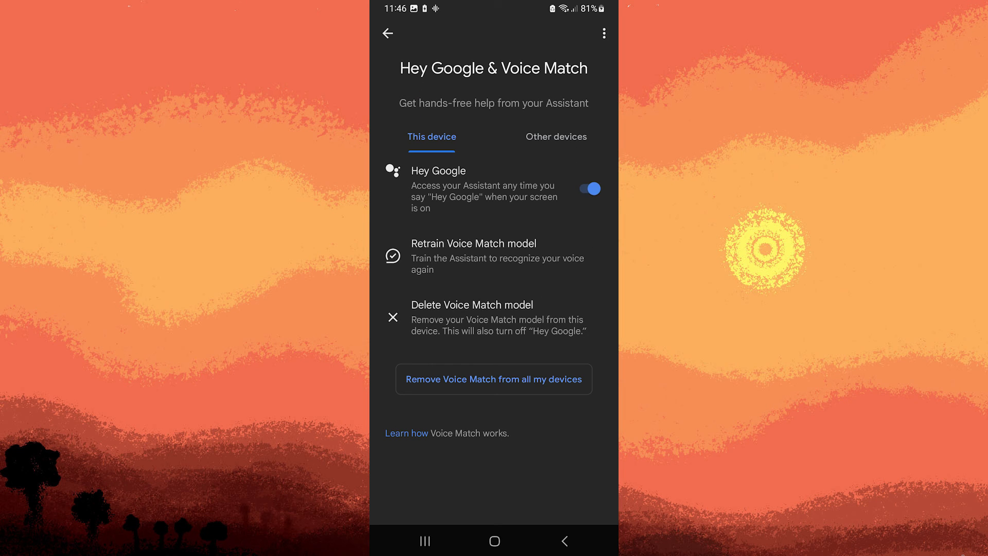